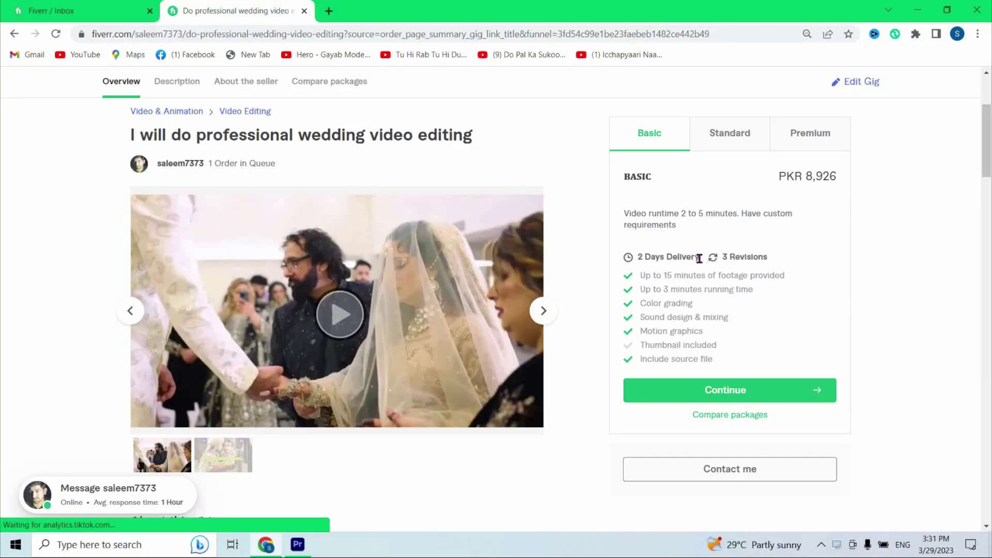
Review the Basic package's delivery time on the wedding video editing gig page.
drag(700, 257, 639, 261)
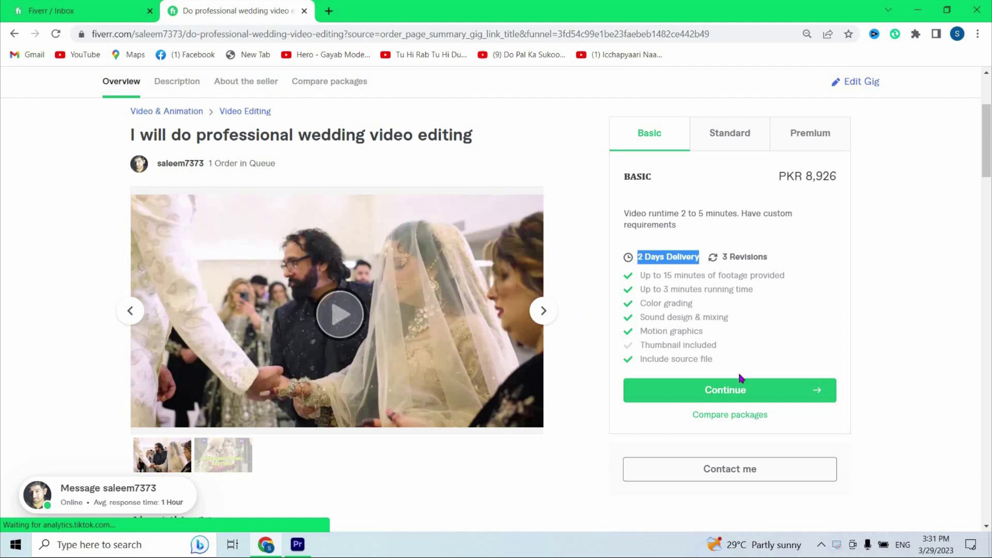
click(894, 327)
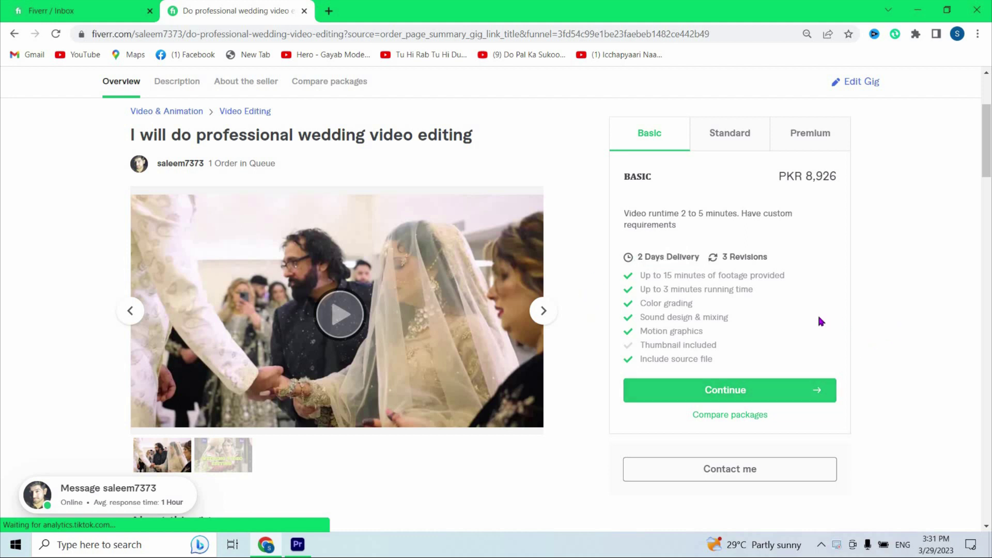
scroll(819, 318, up, 3)
scroll(819, 318, down, 3)
scroll(820, 320, down, 2)
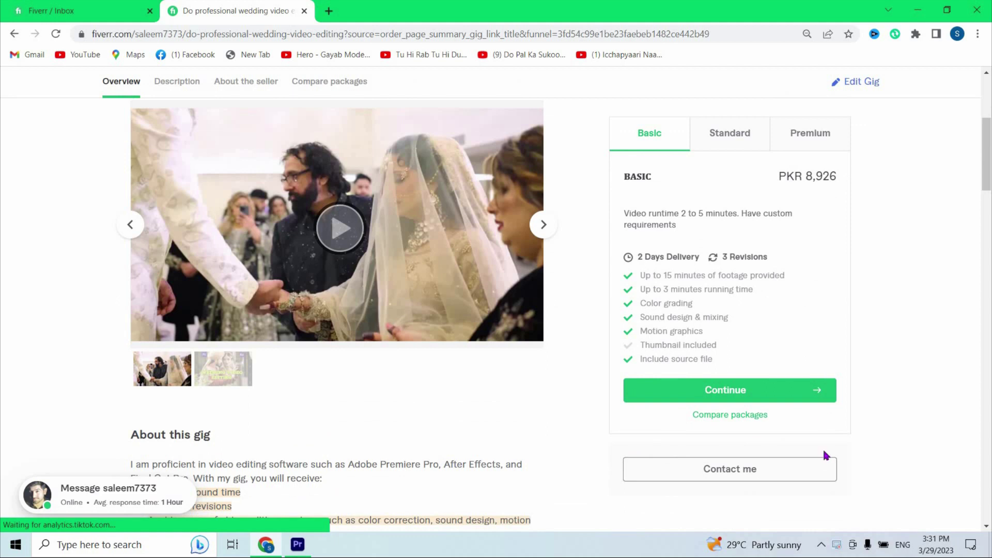
click(836, 548)
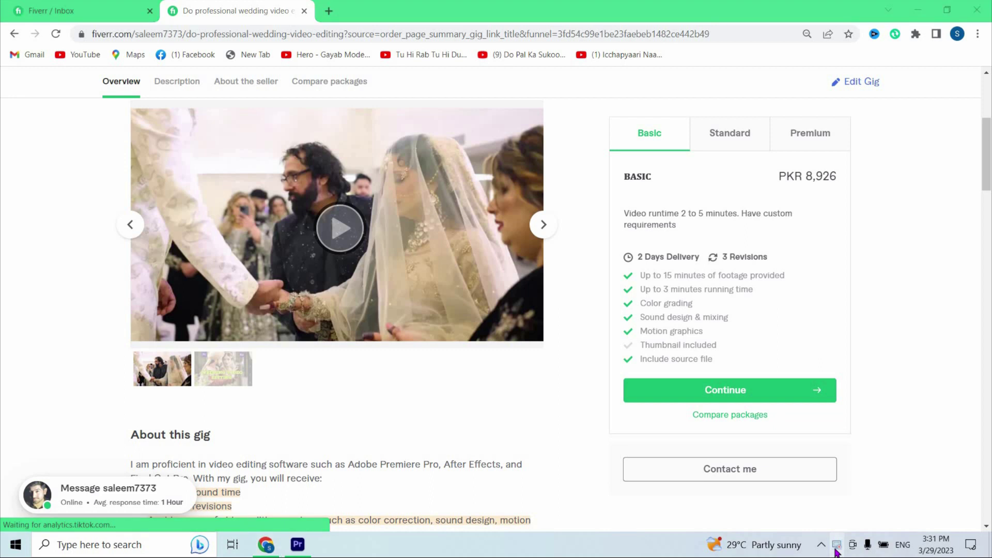
click(836, 549)
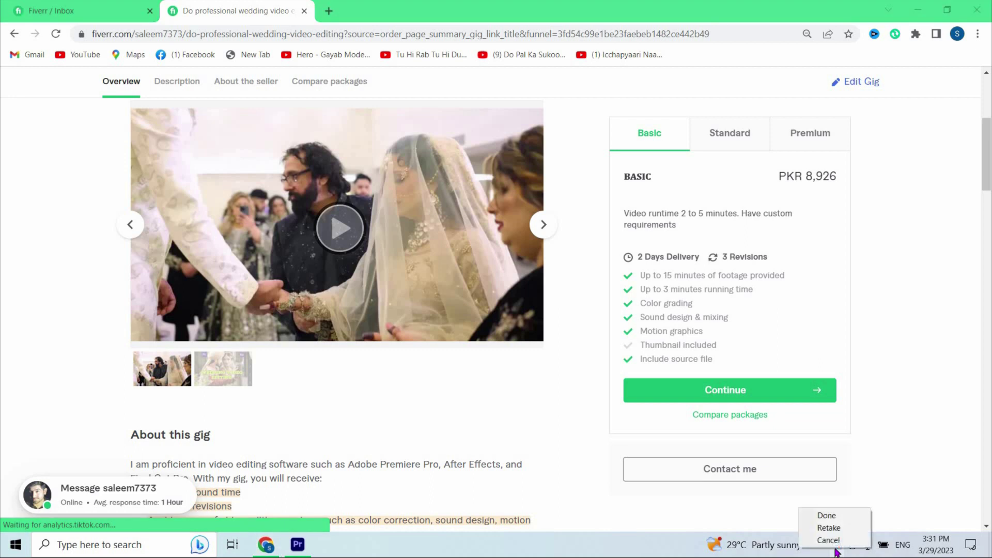
click(828, 515)
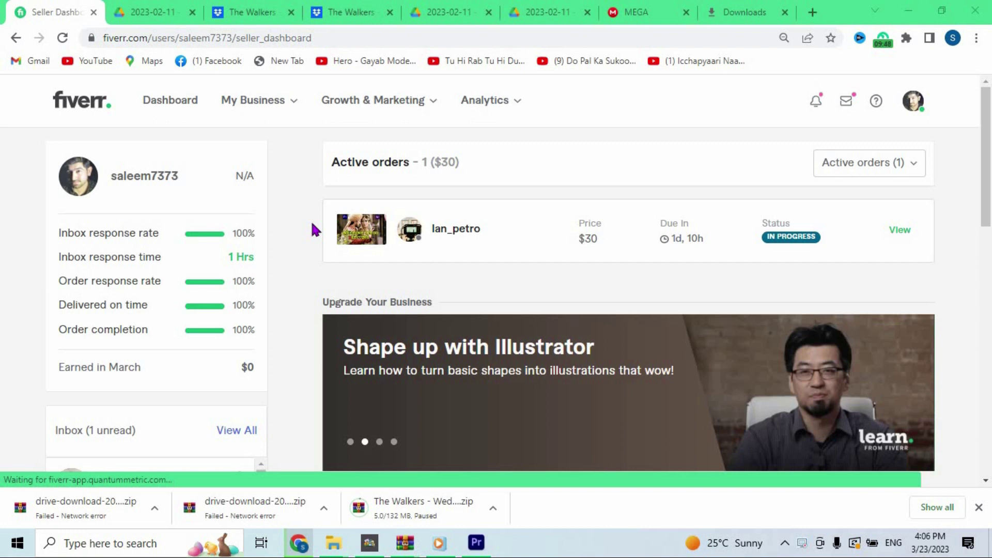
scroll(313, 229, down, 2)
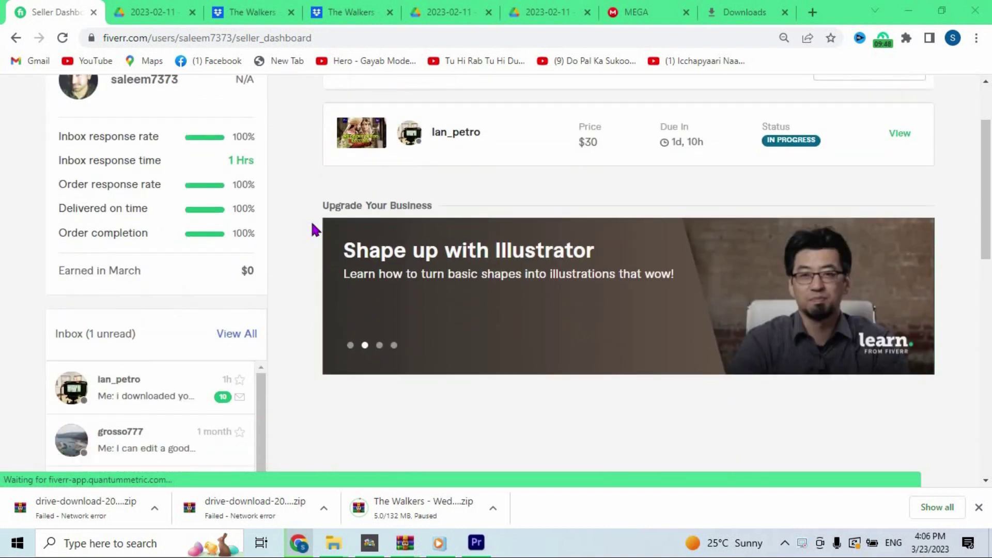
scroll(314, 229, up, 2)
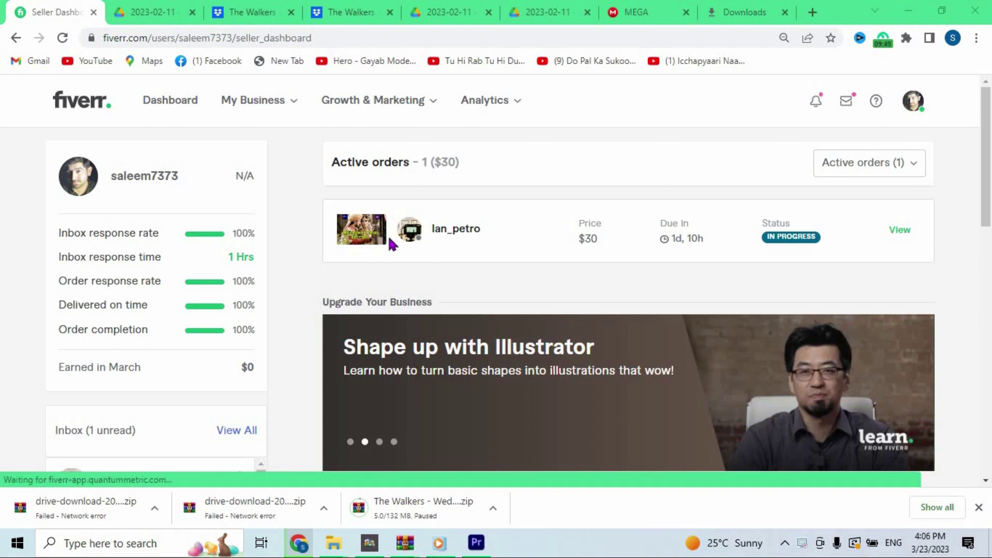
scroll(312, 223, down, 2)
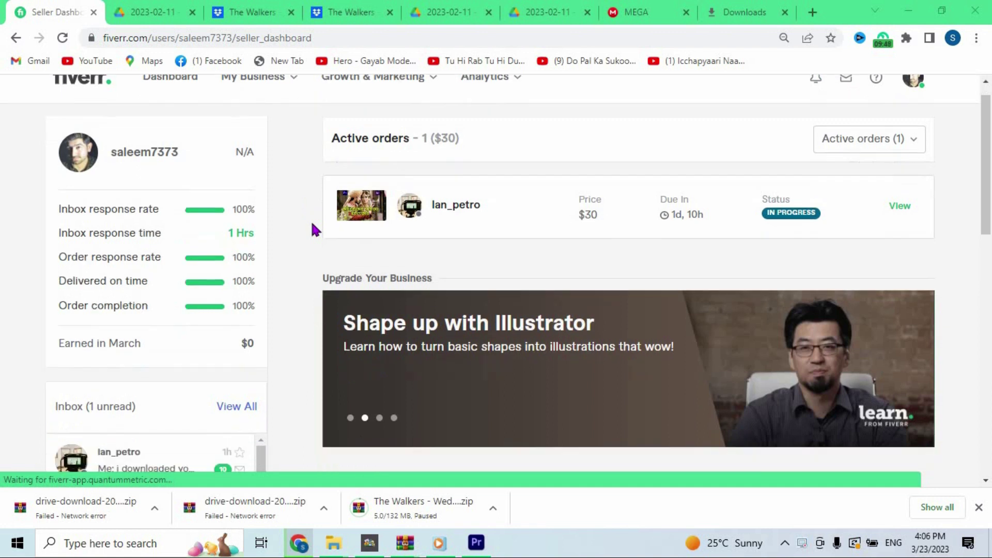
scroll(311, 227, up, 2)
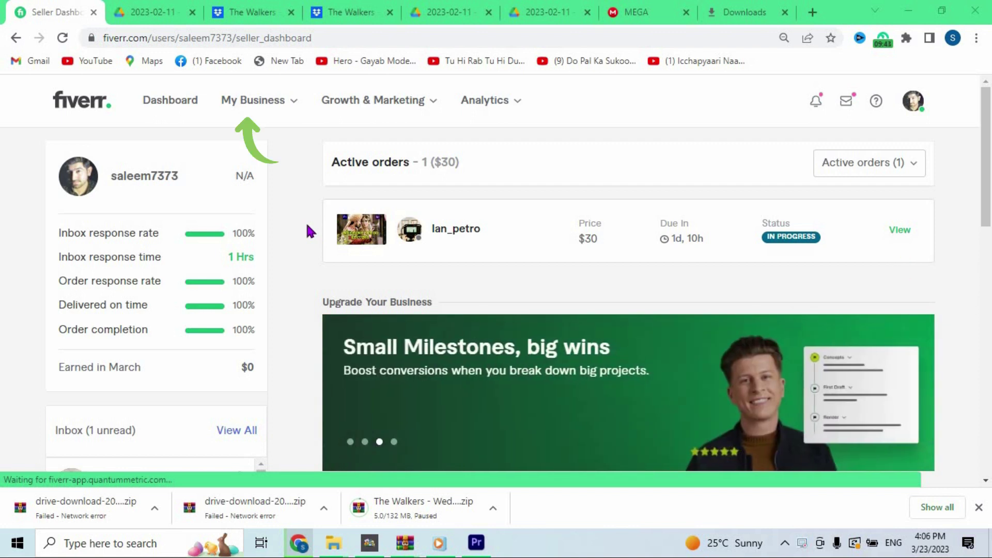
Go to the list of orders and open the in-progress wedding video editing order.
click(262, 101)
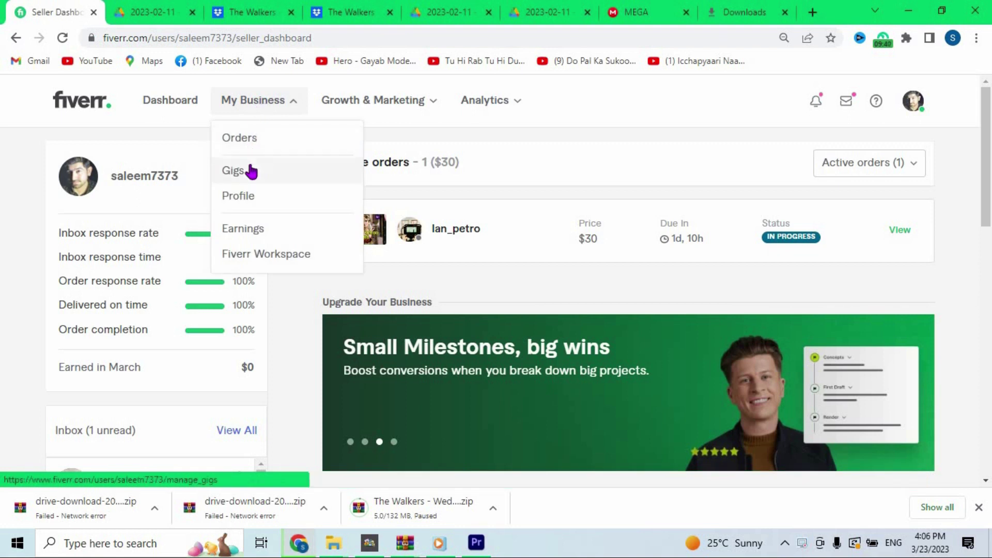
click(266, 152)
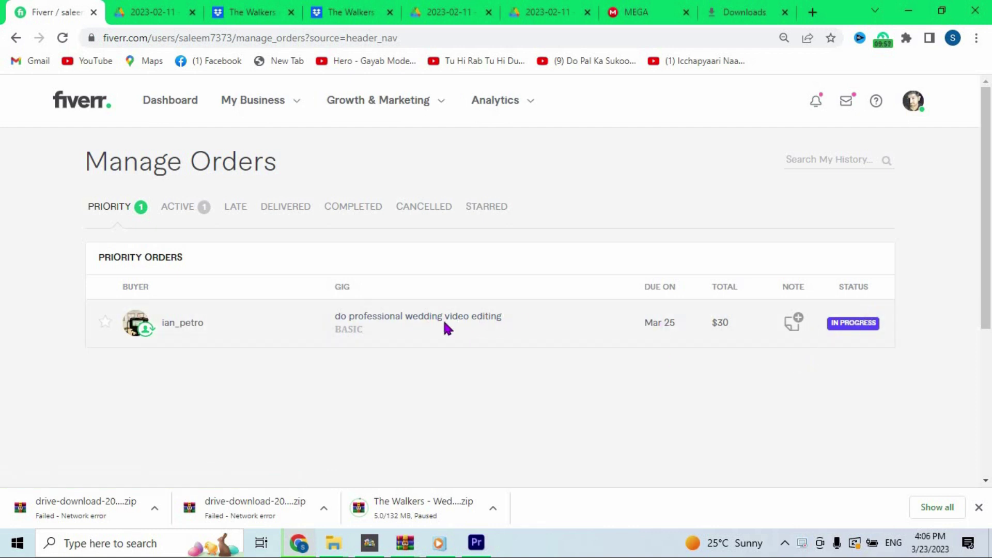
click(378, 319)
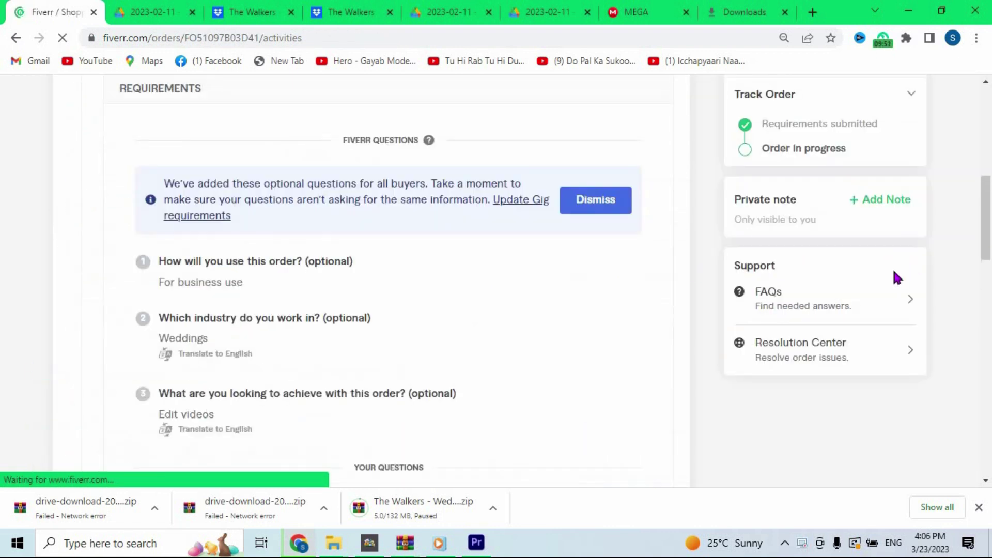
scroll(895, 280, up, 7)
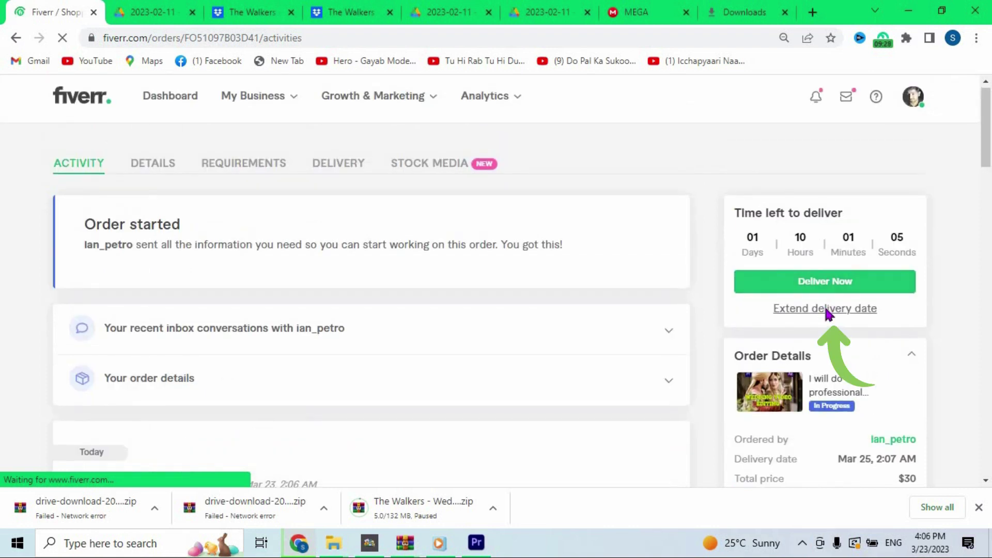
Start a request to extend the delivery date, choosing March 27, 2023 as the new date, and enter the field for explaining the delay.
click(827, 309)
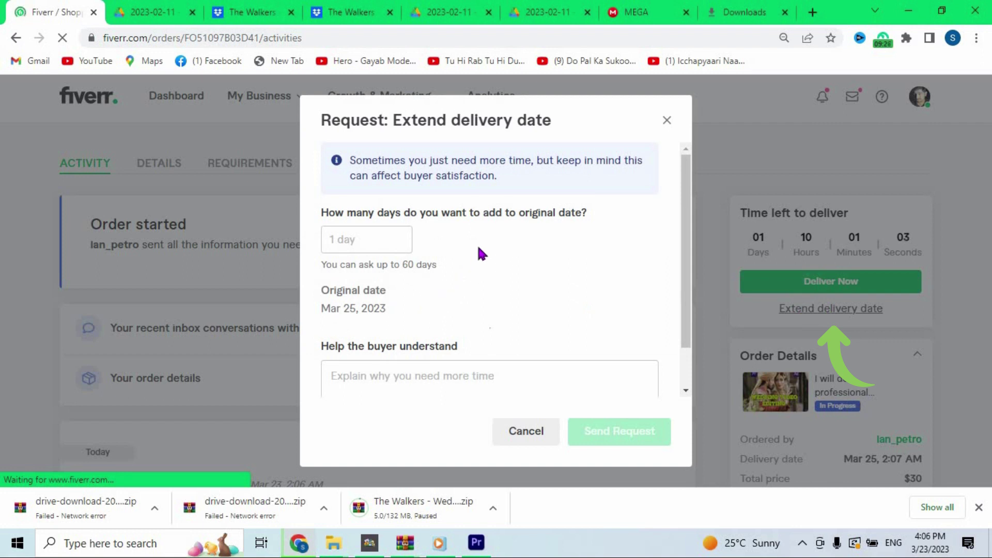
click(368, 240)
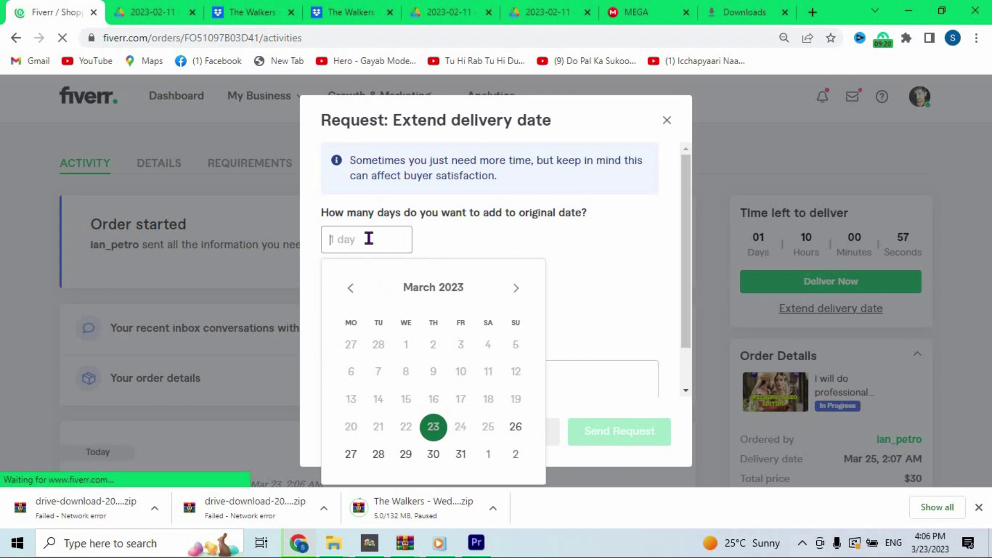
click(352, 455)
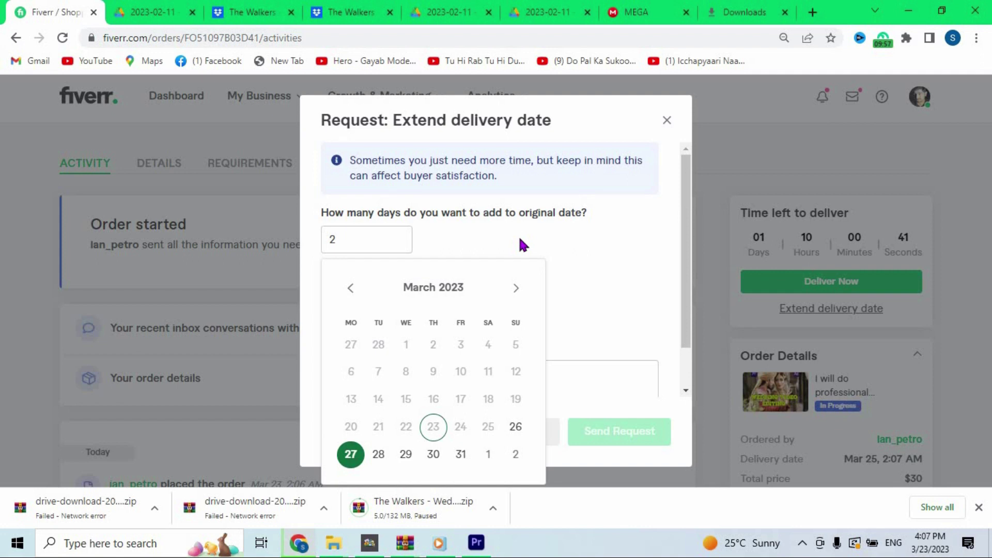
mouse_move(383, 244)
mouse_down()
mouse_move(328, 260)
mouse_move(383, 261)
mouse_up()
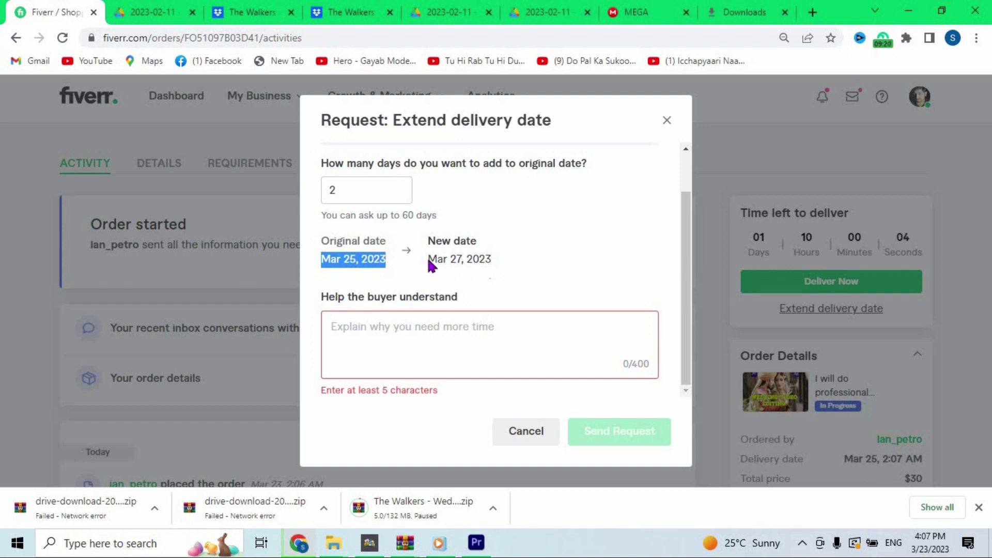
drag(427, 256, 569, 274)
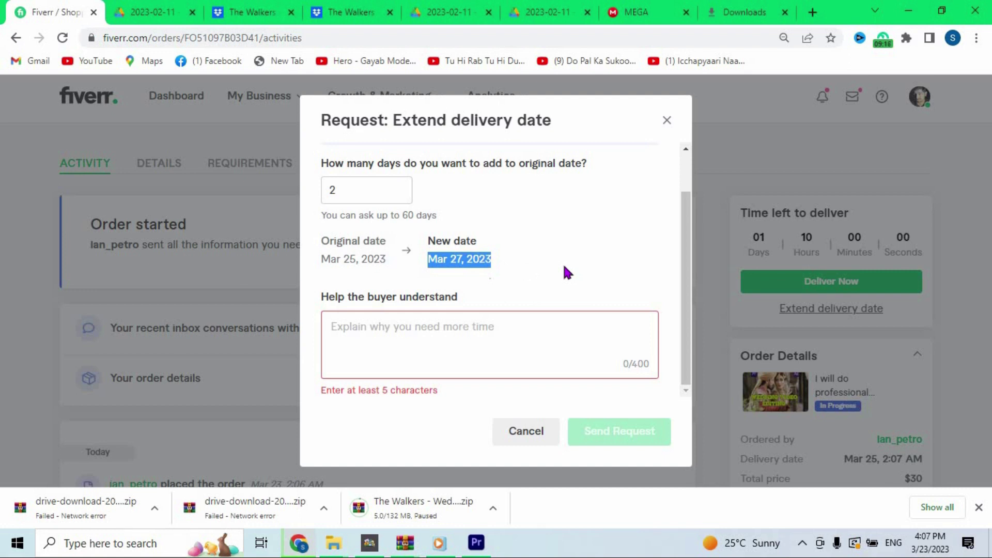
click(365, 332)
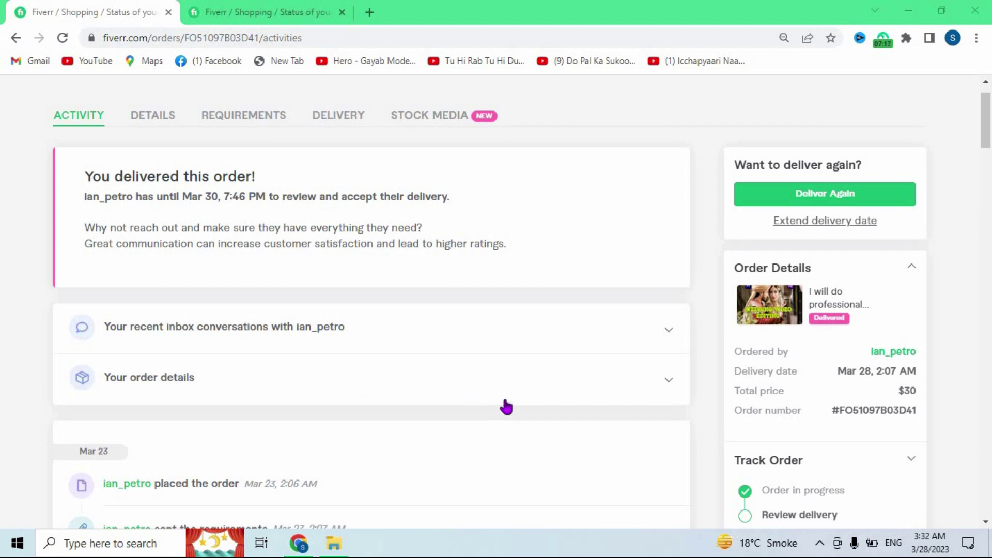
Open the buyer's latest message about the delivered order from the notifications.
drag(989, 115, 988, 102)
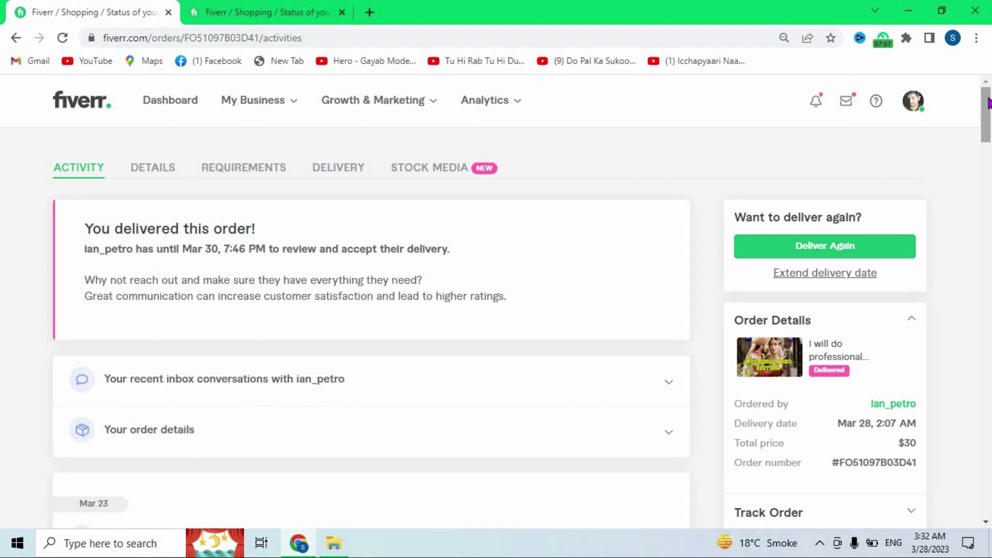
click(816, 101)
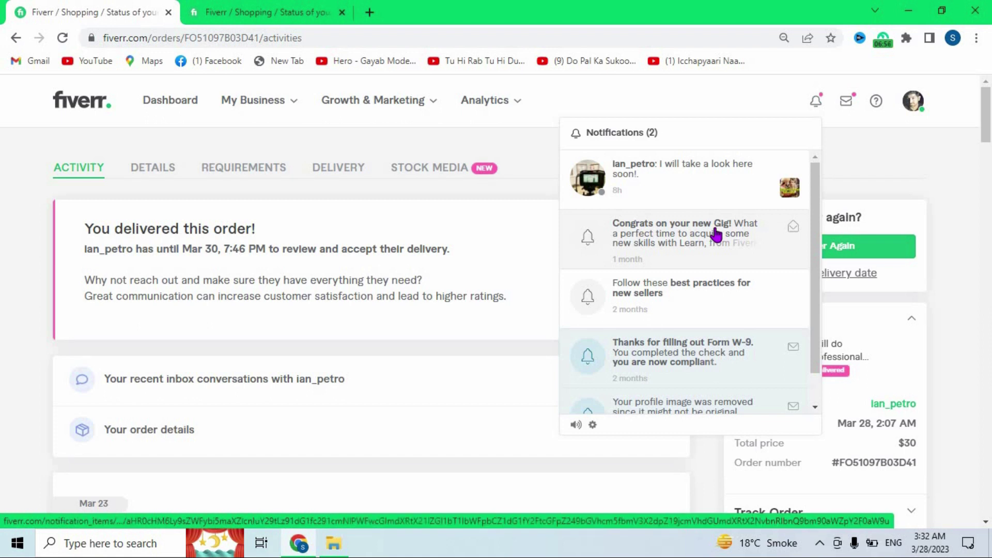
click(696, 176)
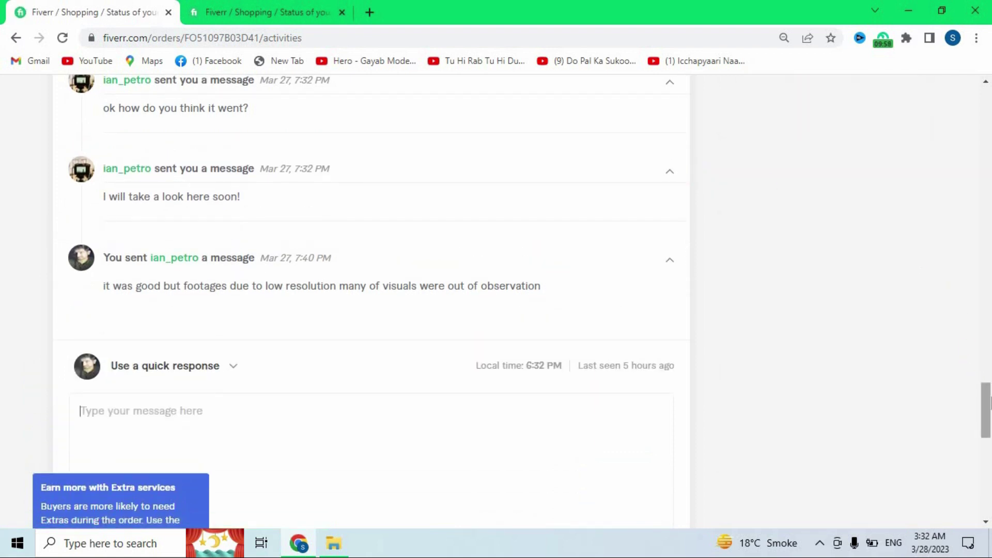
Examine the delivery extension entry in the order activity, including its details and the preceding message asking the buyer to accept.
drag(989, 403, 990, 288)
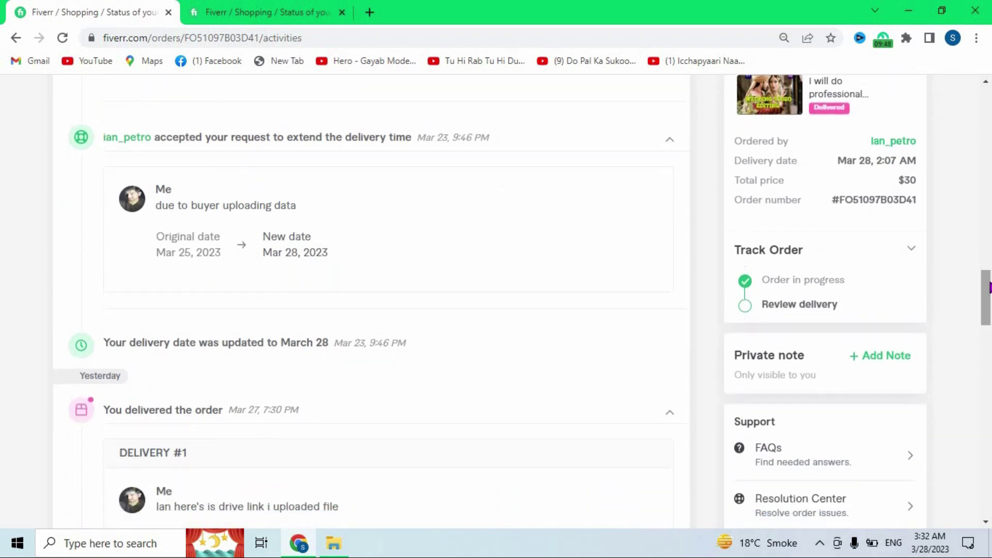
drag(246, 287, 108, 311)
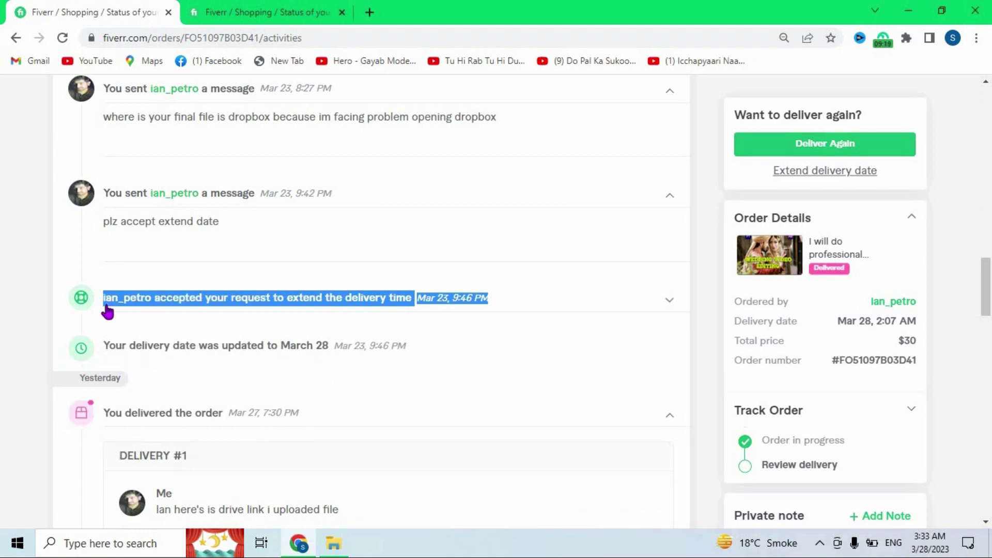
click(107, 310)
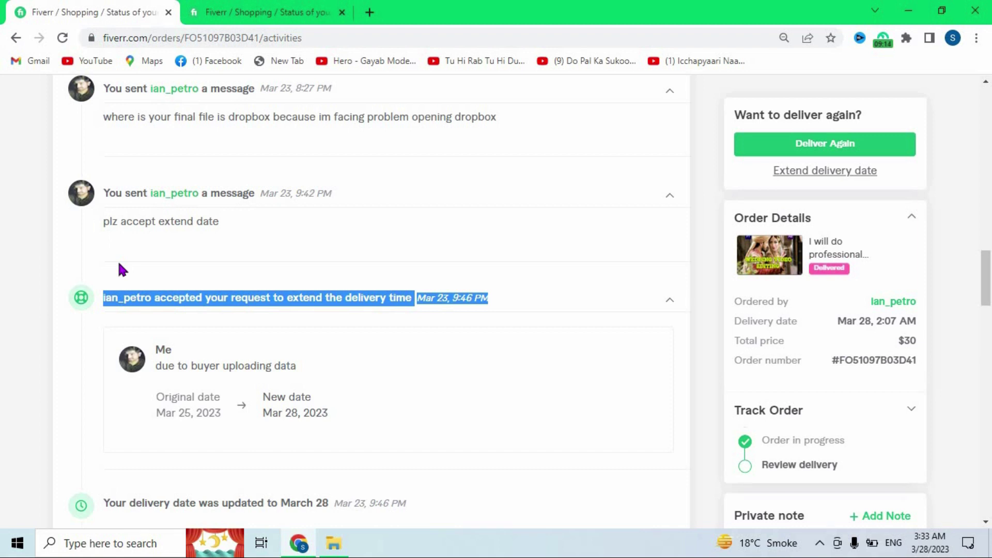
click(120, 264)
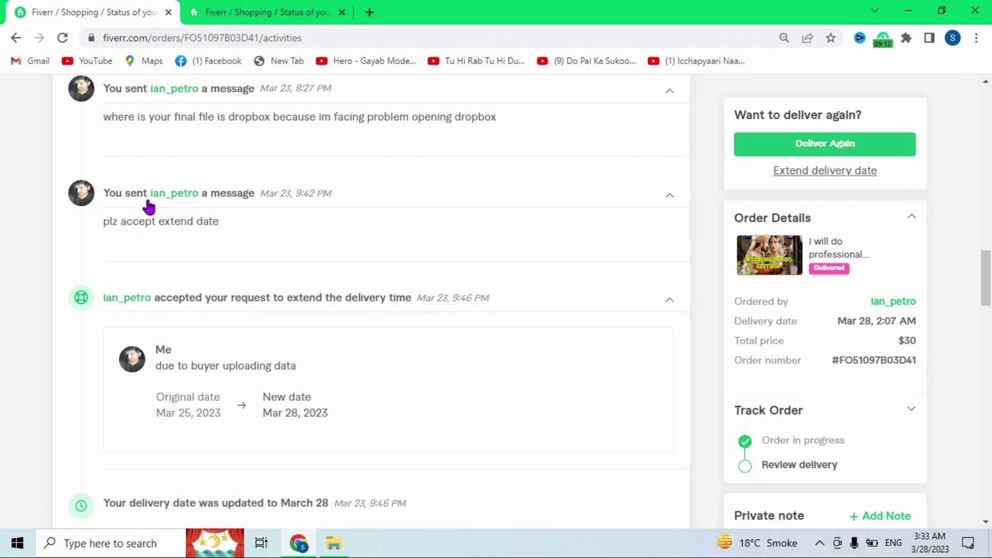
triple_click(217, 221)
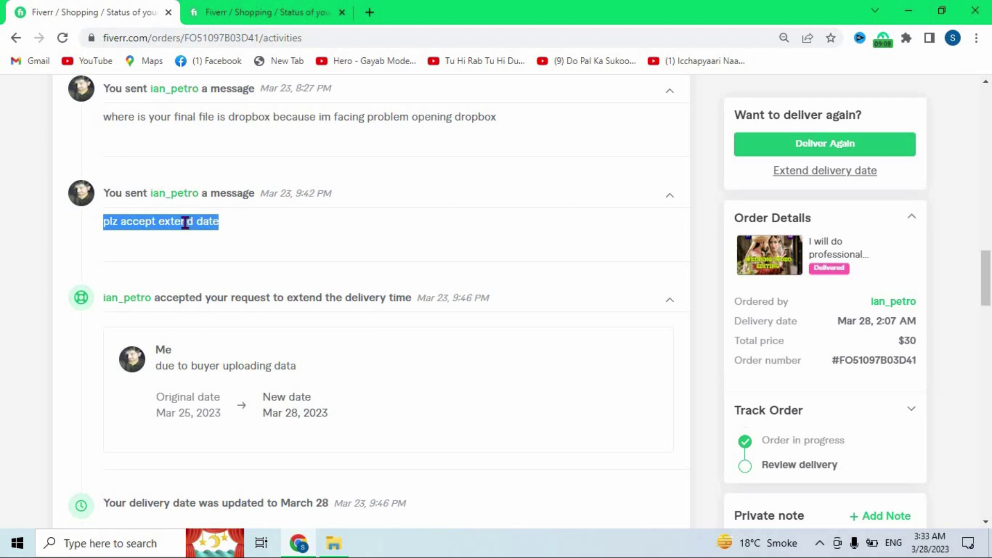
double_click(185, 222)
click(255, 226)
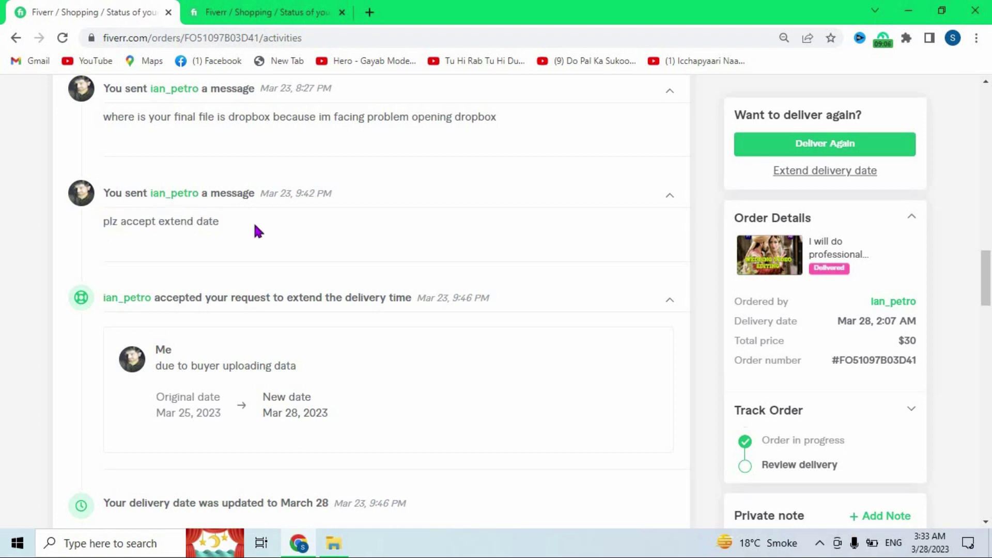